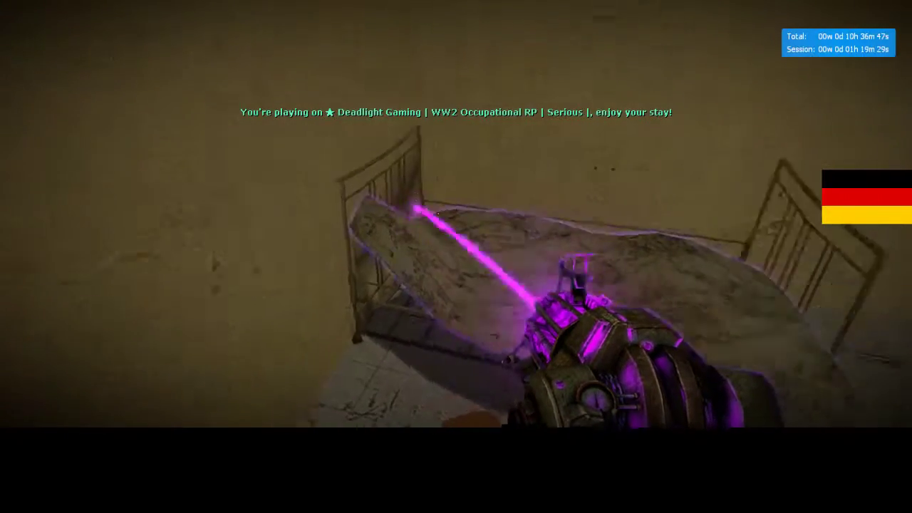
Step: Select No Collide, try repositioning the mattress, then undo the misbehaving mattress
key(q)
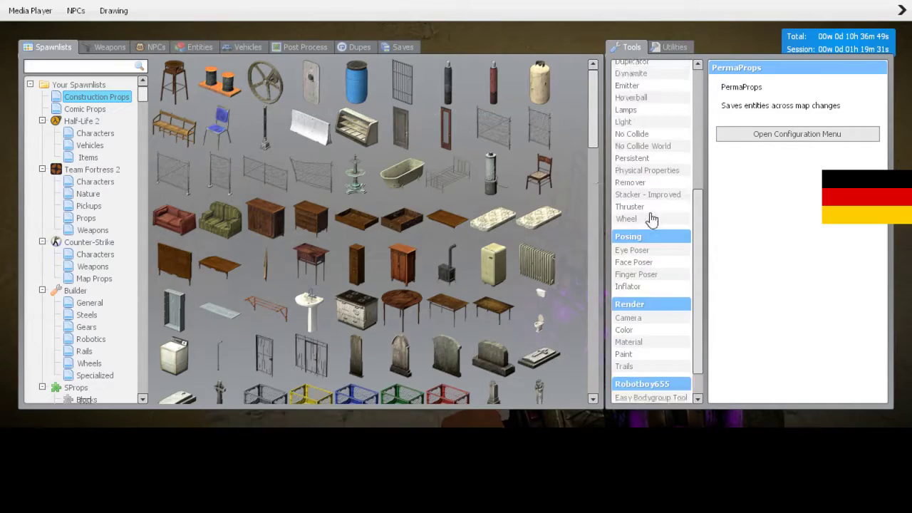
click(631, 170)
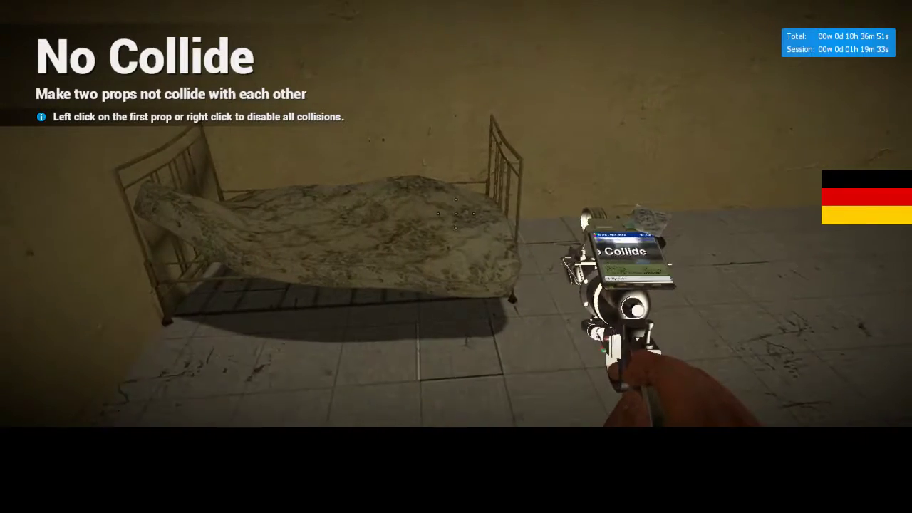
scroll(457, 256, down, 2)
click(456, 256)
drag(456, 257, 456, 257)
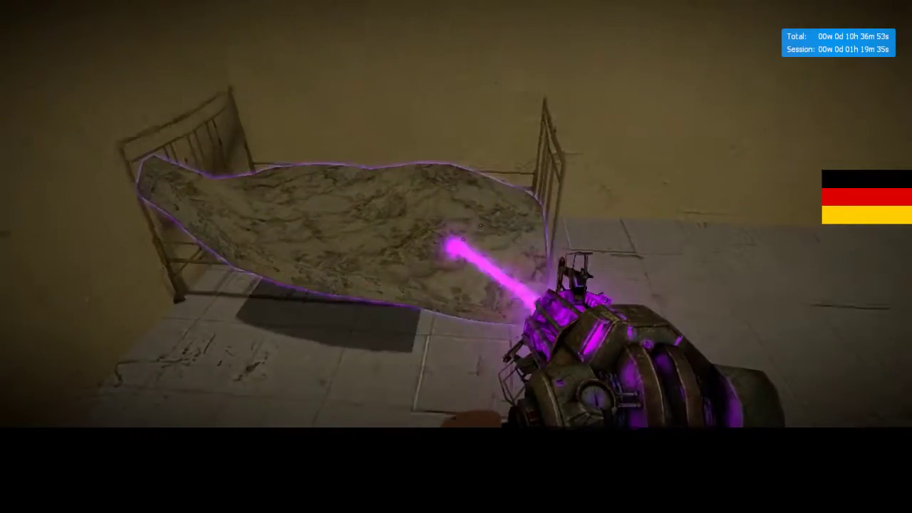
key(z)
Step: Spawn a fresh mattress from Construction Props and carry it onto the bed frame
key(q)
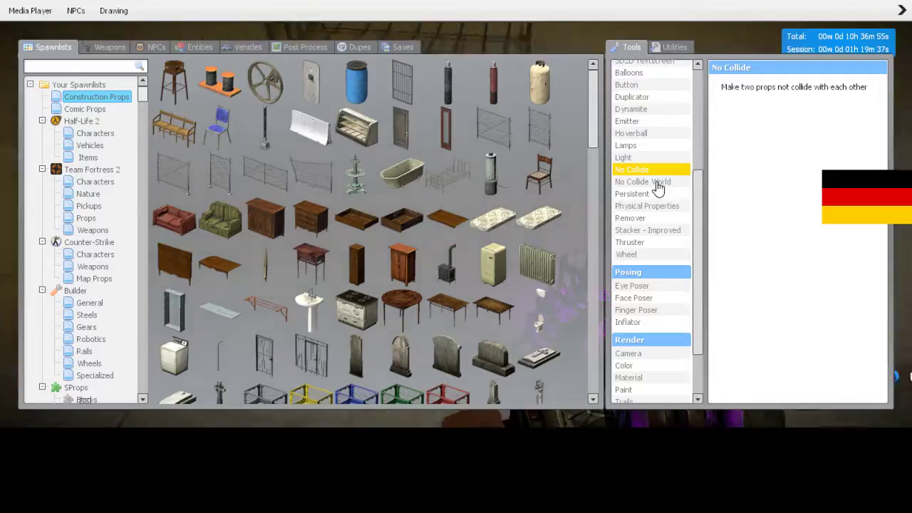
click(522, 216)
drag(457, 257, 456, 257)
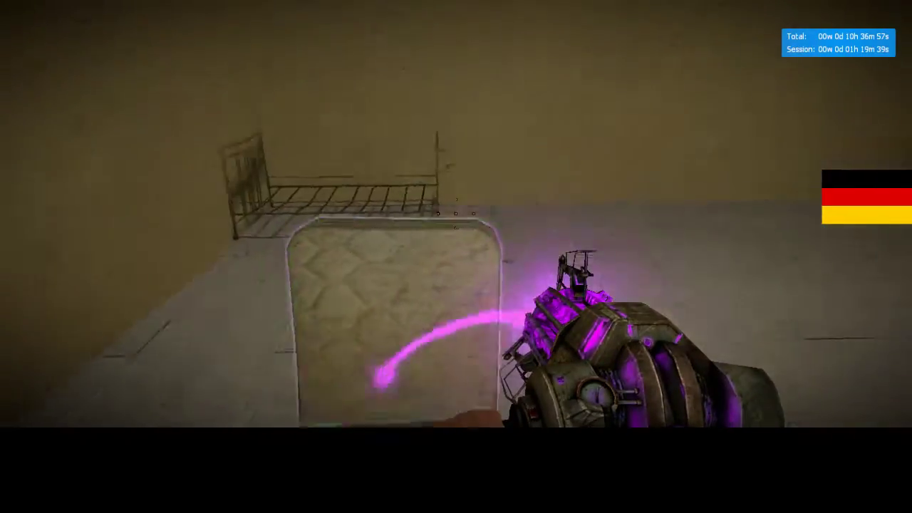
drag(456, 214, 456, 214)
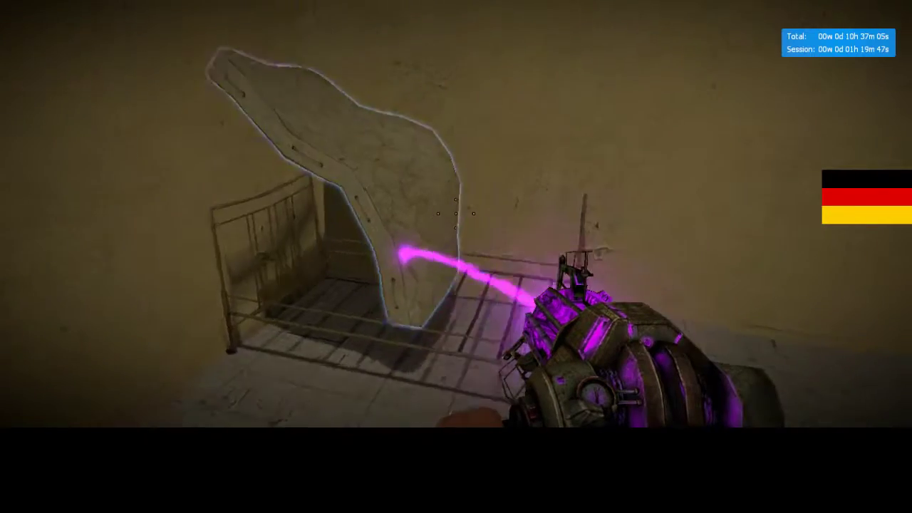
drag(456, 213, 457, 214)
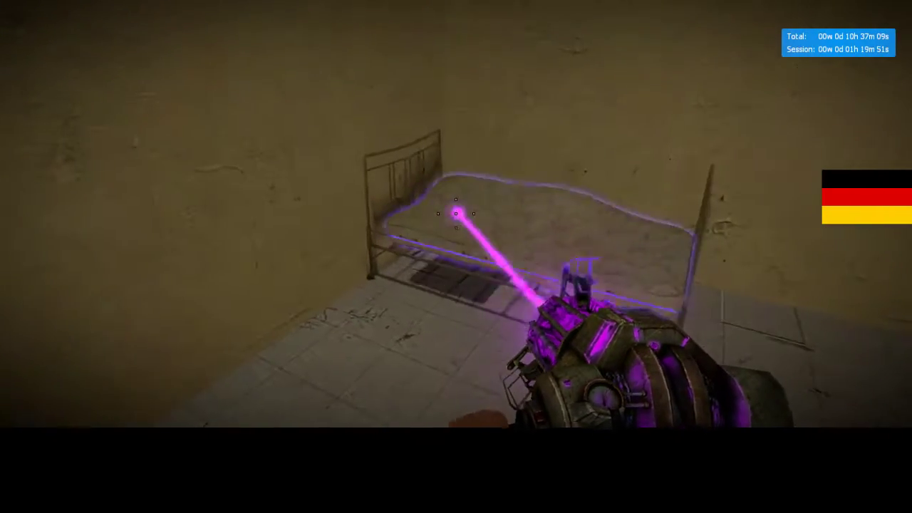
key(q)
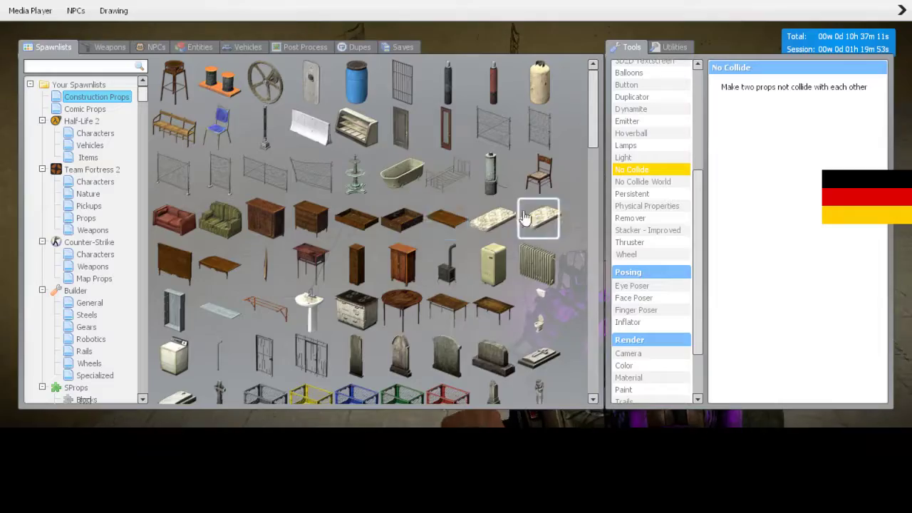
Step: Spawn a metal bed frame by the wall, then freeze it and the mattress in place
click(446, 175)
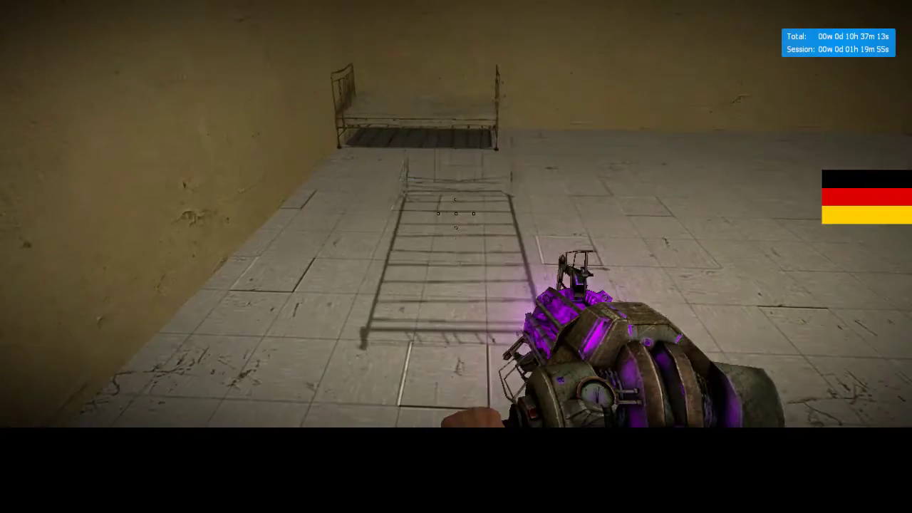
drag(456, 214, 456, 214)
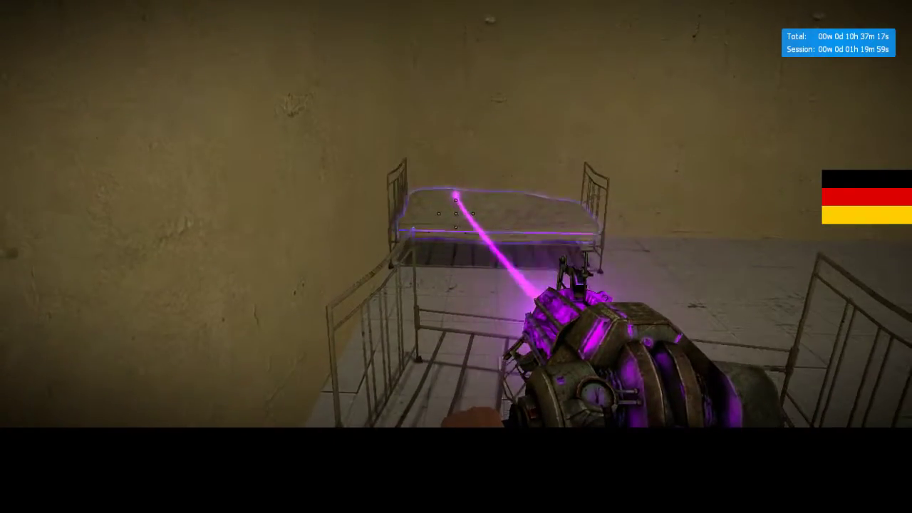
drag(456, 214, 456, 214)
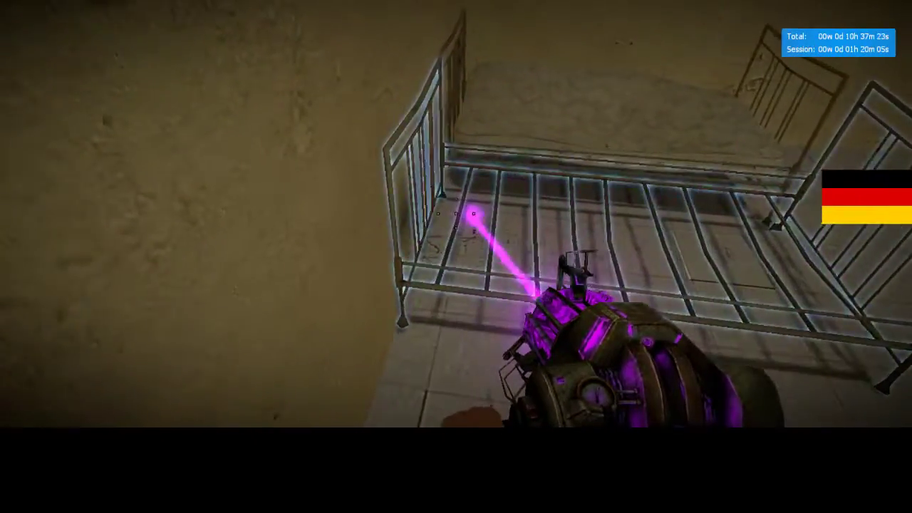
right_click(456, 214)
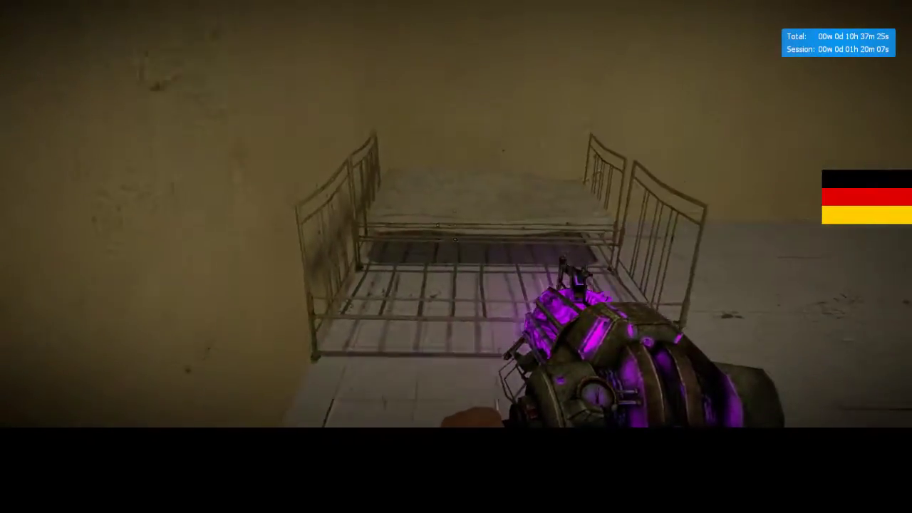
drag(456, 214, 456, 214)
right_click(456, 213)
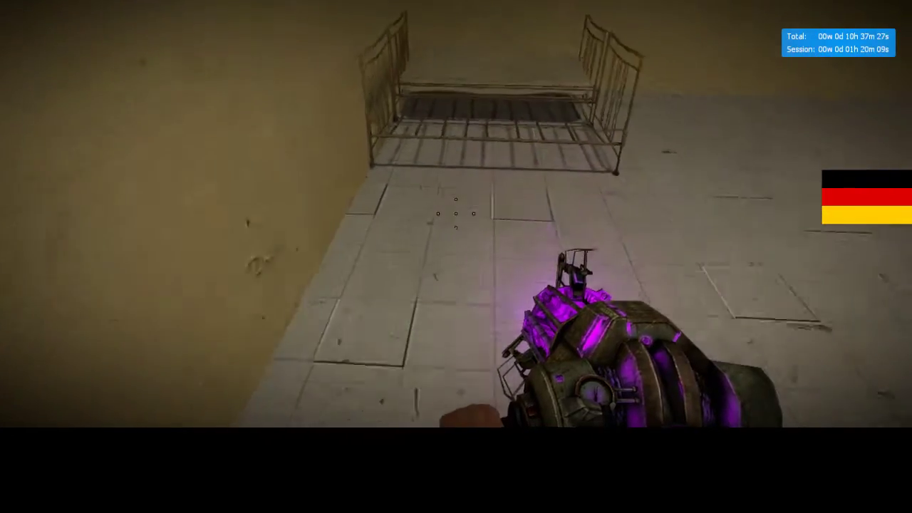
Step: Line the second bed frame up beside the first and freeze it there
key(q)
key(q)
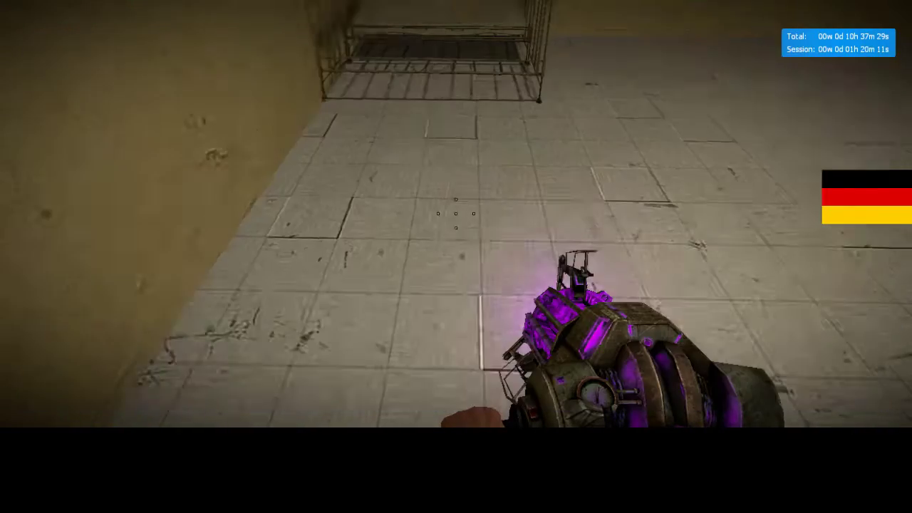
drag(456, 213, 456, 214)
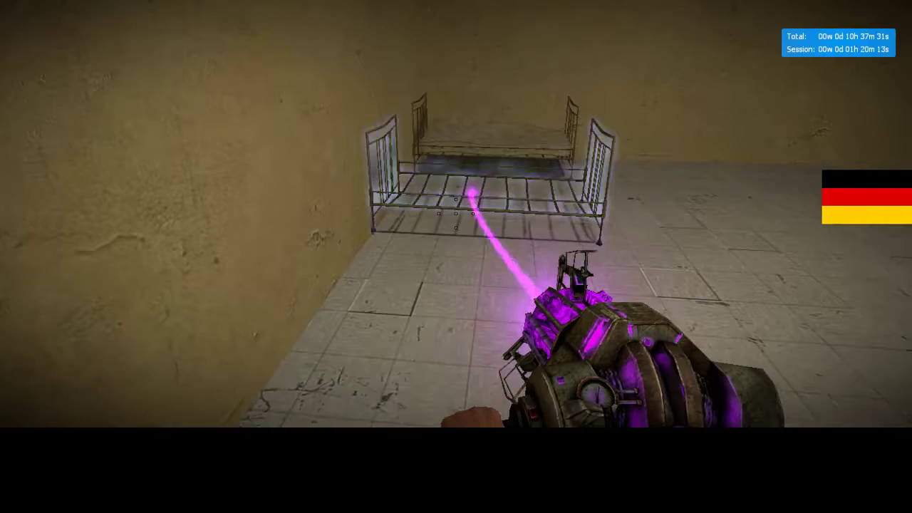
right_click(456, 213)
key(q)
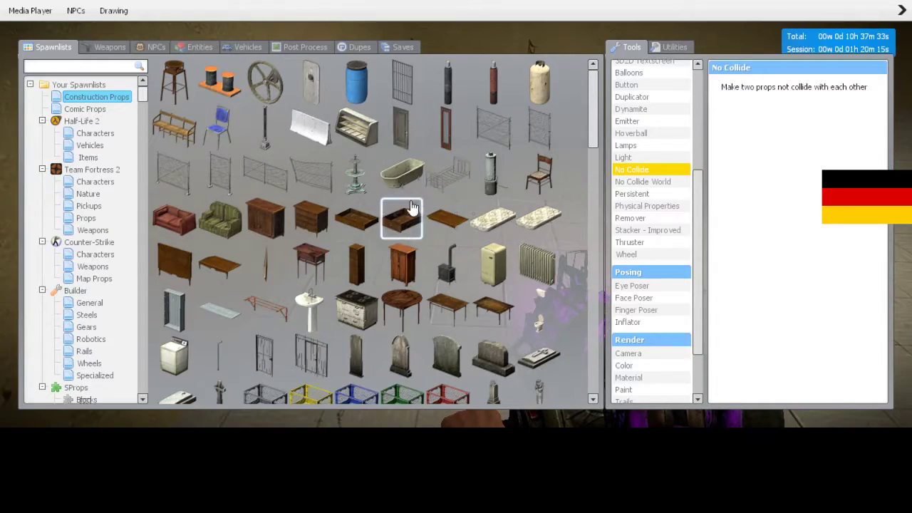
scroll(413, 208, down, 3)
scroll(399, 228, down, 3)
scroll(396, 242, down, 3)
scroll(394, 247, down, 3)
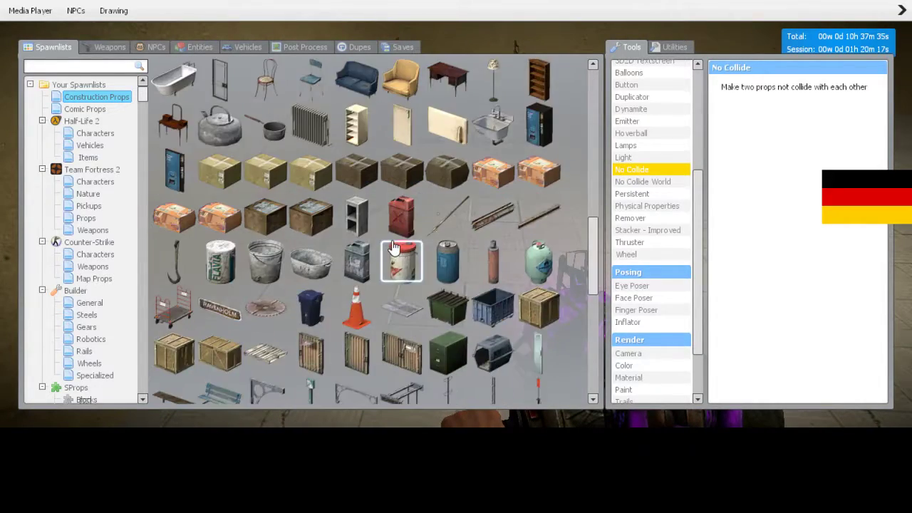
scroll(395, 248, down, 3)
scroll(395, 248, down, 3)
scroll(394, 247, up, 3)
scroll(395, 247, up, 2)
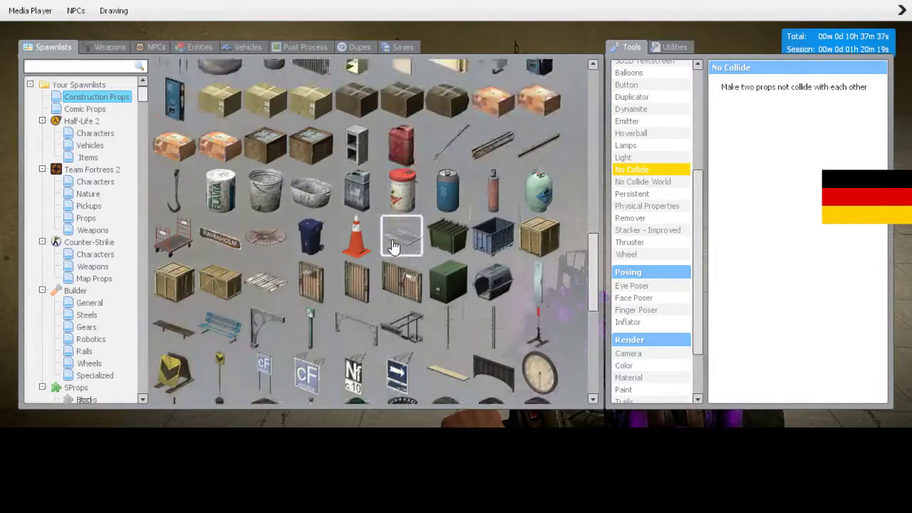
scroll(394, 247, down, 4)
scroll(395, 248, down, 3)
scroll(394, 248, down, 3)
scroll(394, 247, down, 3)
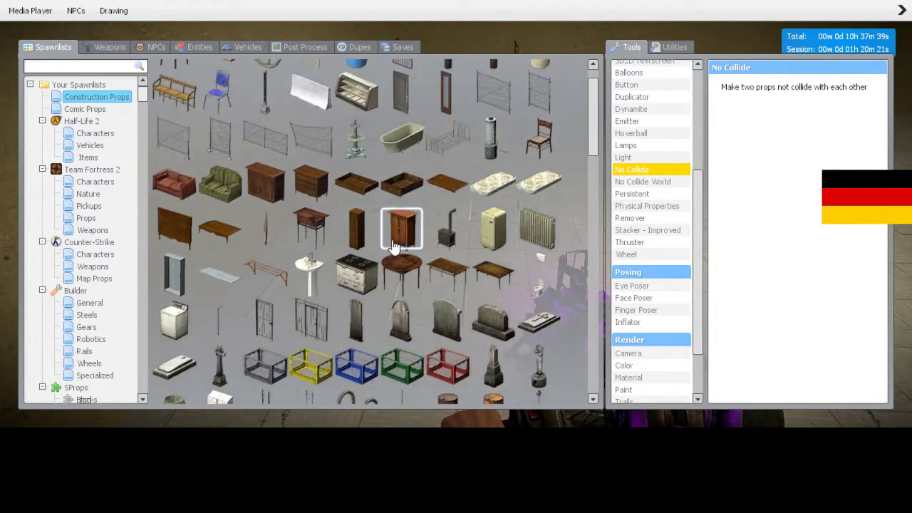
scroll(394, 248, up, 2)
scroll(395, 247, down, 3)
scroll(394, 247, down, 3)
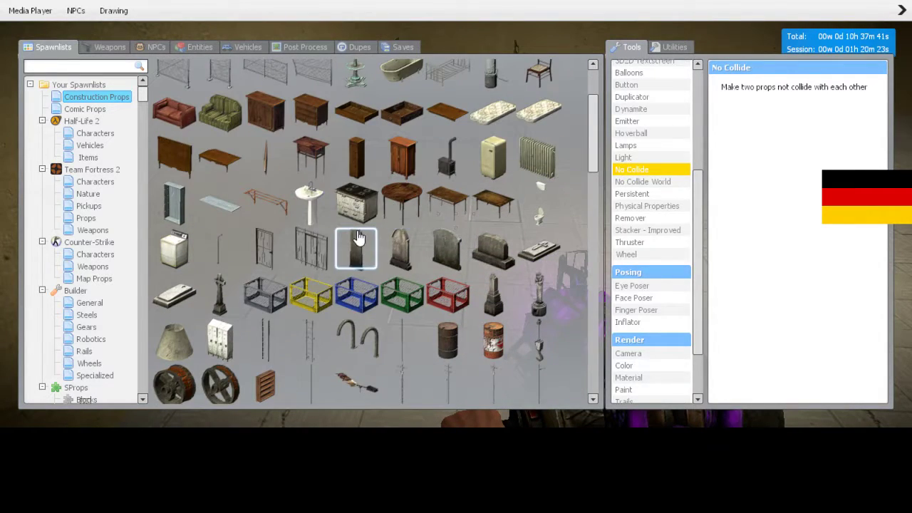
Step: Spawn another mattress, drop it on the floor, then lift it onto the second bed frame
click(540, 127)
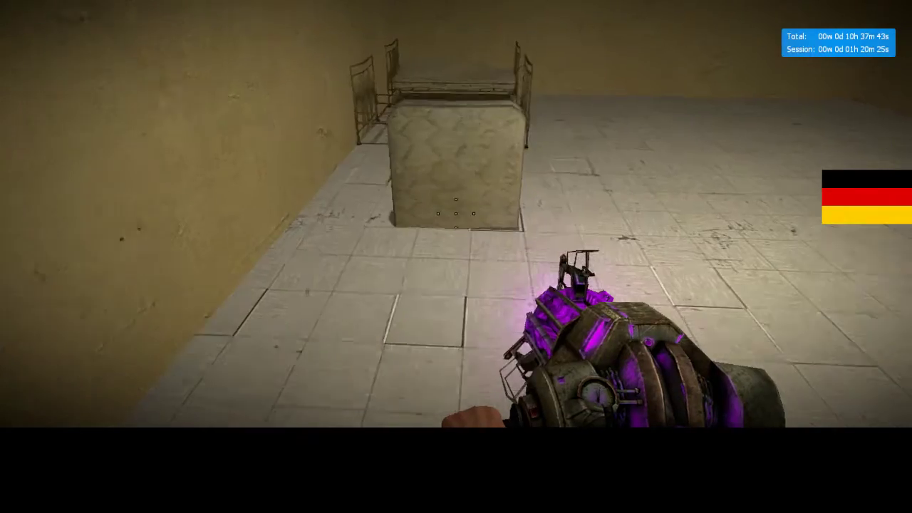
key(Tab)
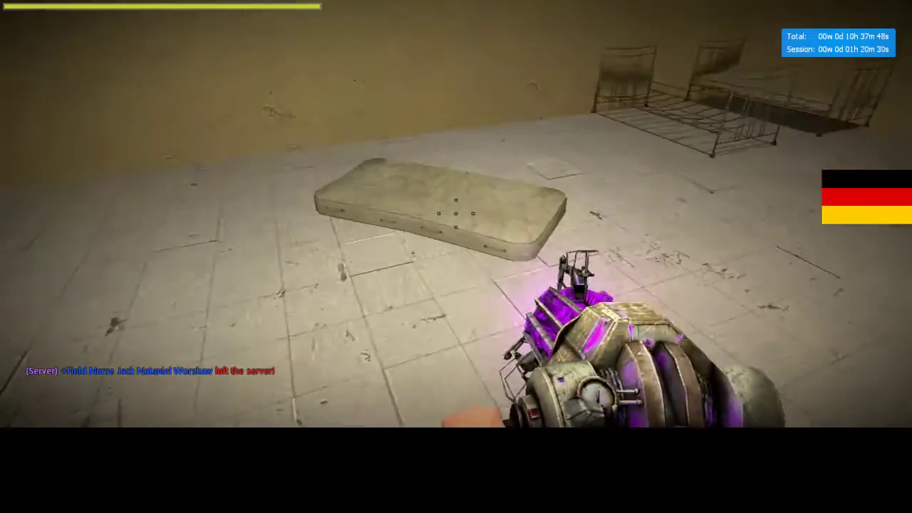
click(456, 214)
drag(456, 213, 457, 214)
Step: Use Escape to leave the console and game menu and return to the room
key(Escape)
text(fixchatplz)
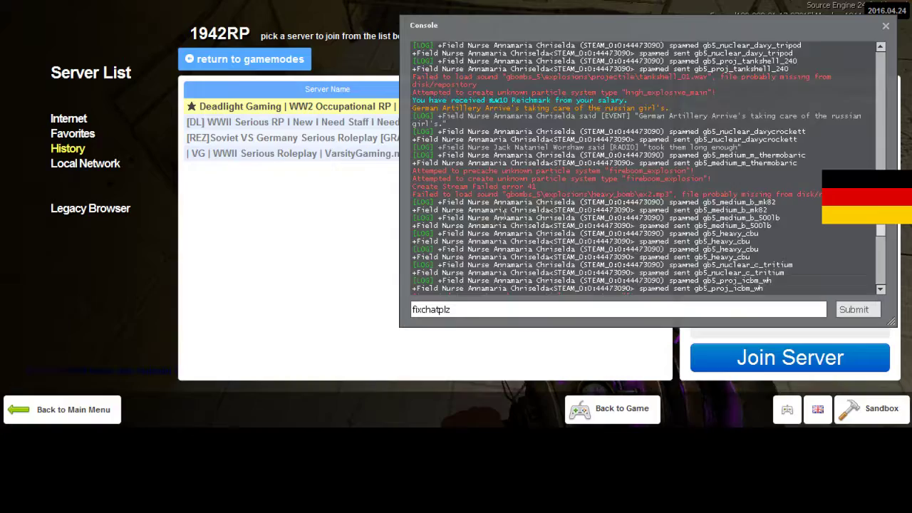
scroll(641, 171, down, 10)
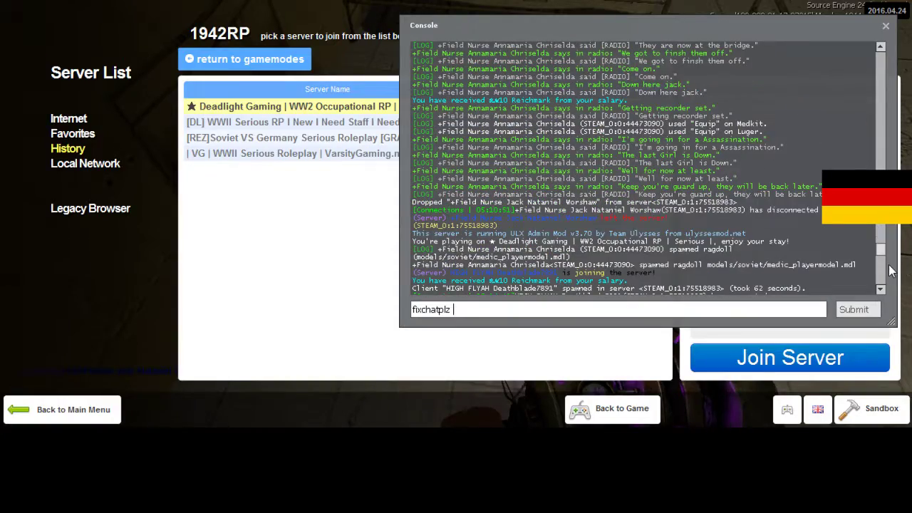
drag(884, 260, 886, 296)
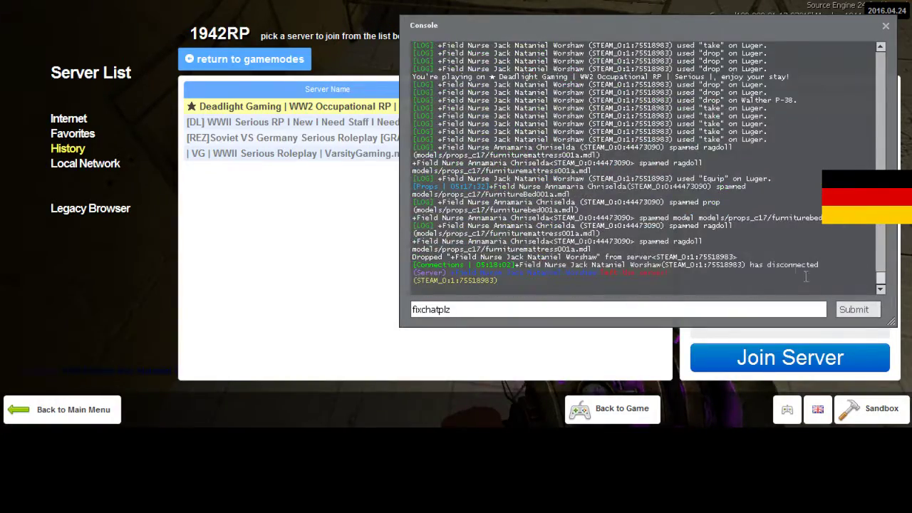
scroll(772, 227, up, 5)
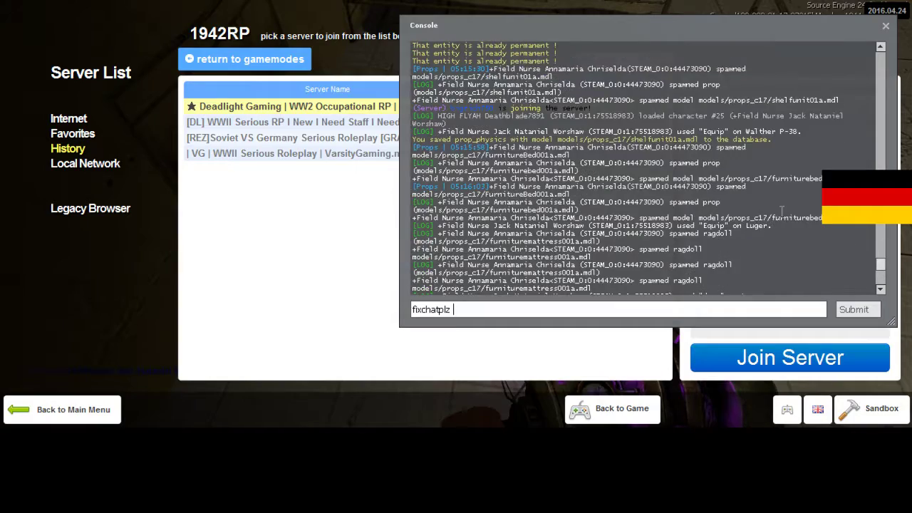
Step: Return to the room and switch from No Collide back to the physics gun
key(Escape)
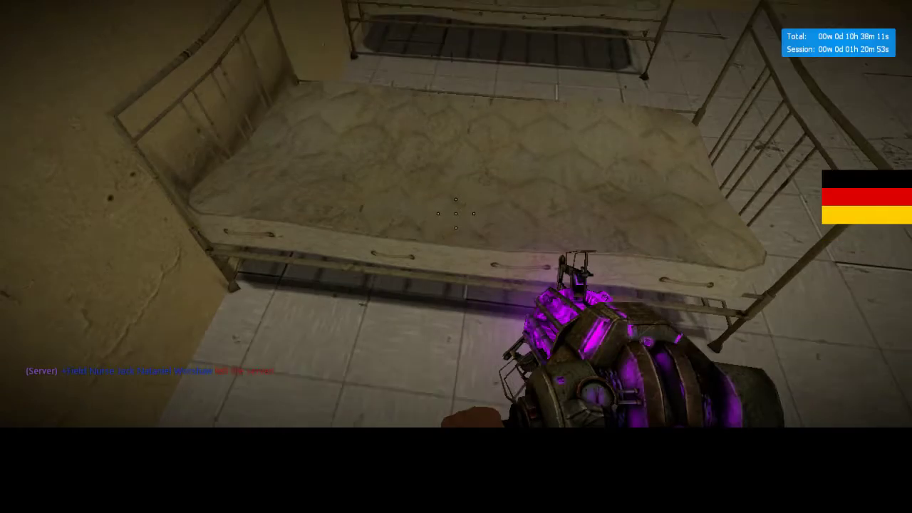
key(q)
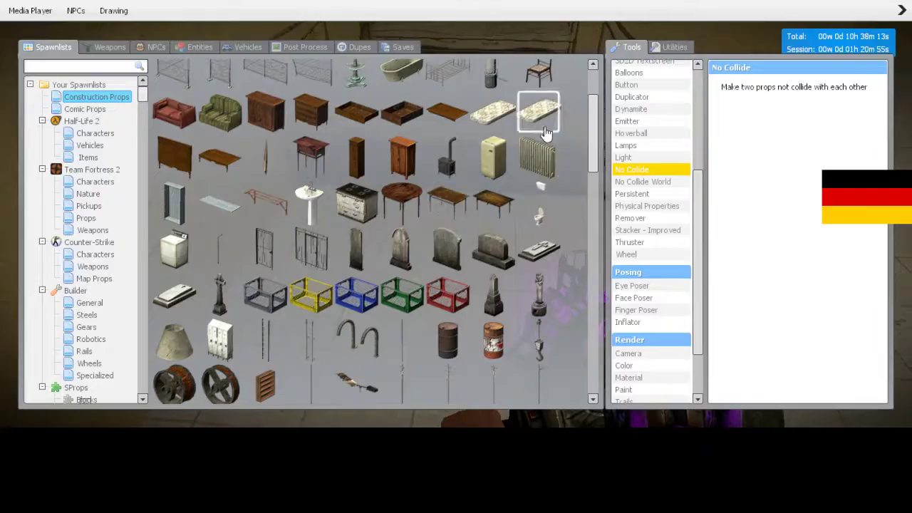
click(620, 171)
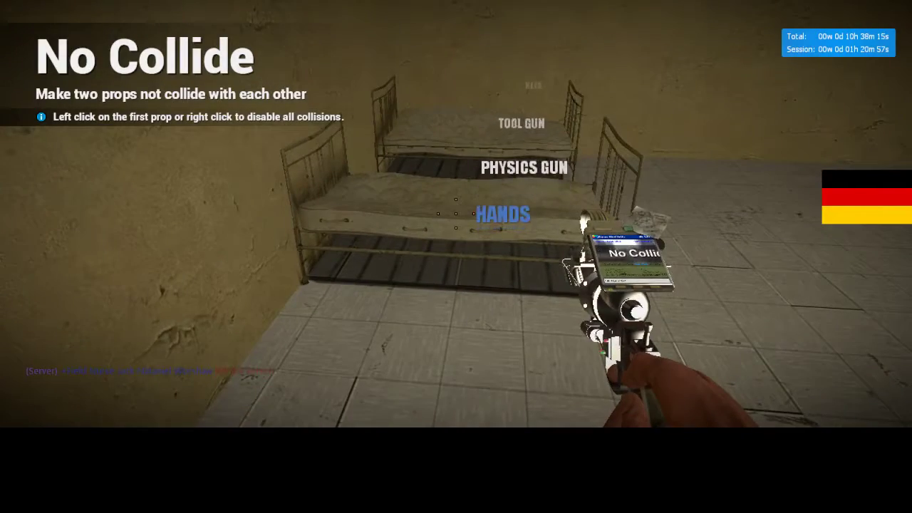
scroll(456, 257, down, 1)
click(456, 257)
Step: Spawn a bare metal bed frame against the wall and set the mattress bed down
key(q)
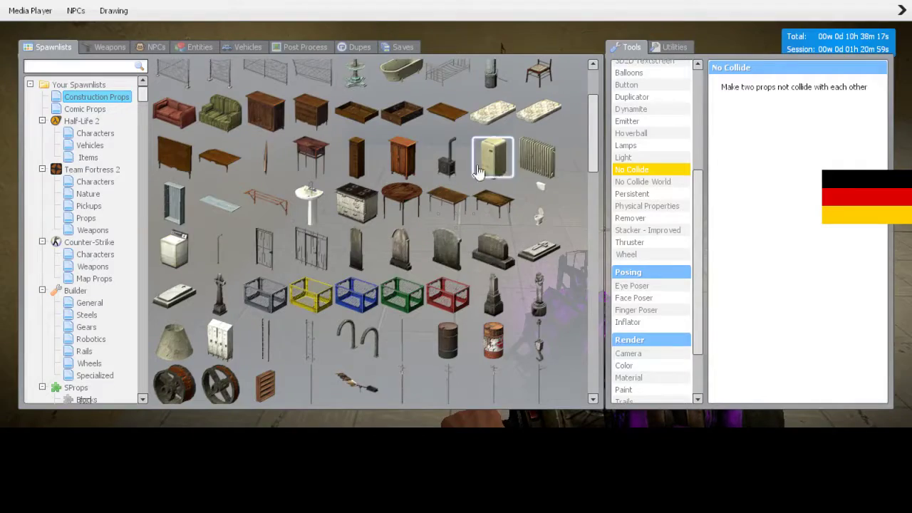
scroll(342, 116, up, 2)
click(447, 137)
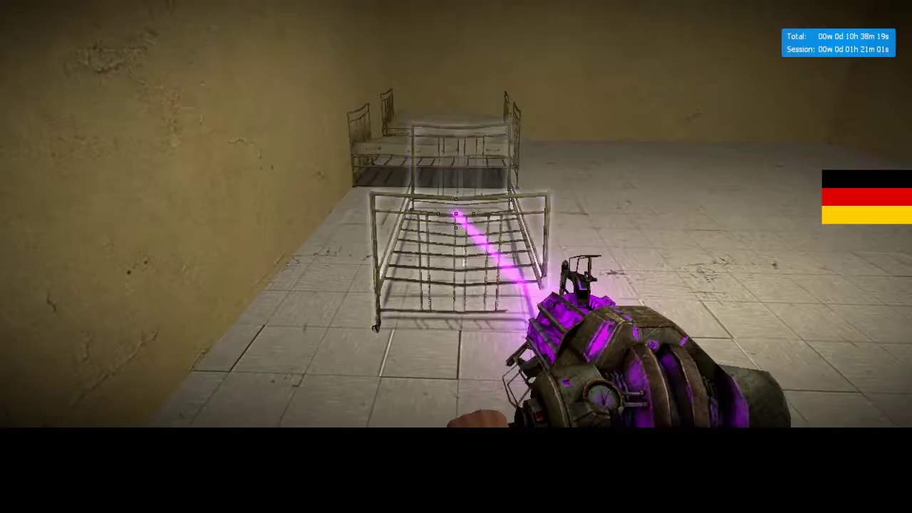
drag(456, 256, 285, 256)
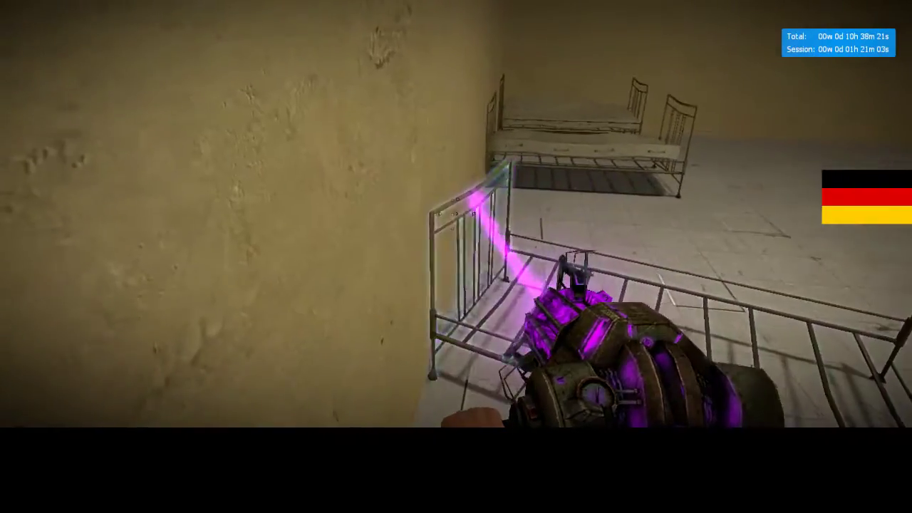
key(w)
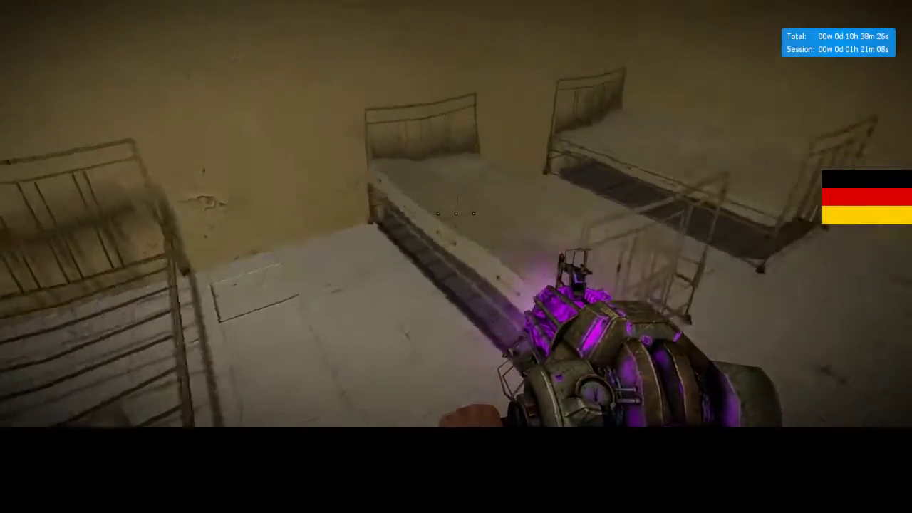
click(456, 213)
drag(456, 214, 457, 214)
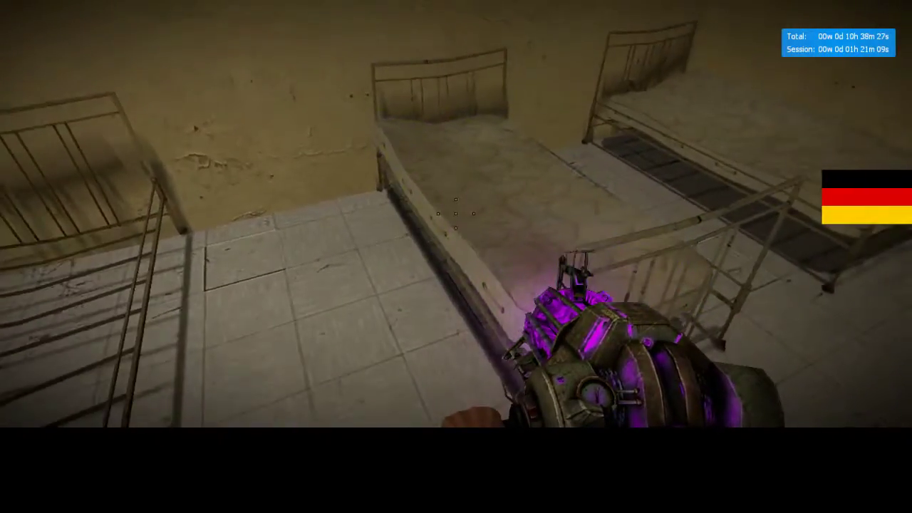
click(456, 214)
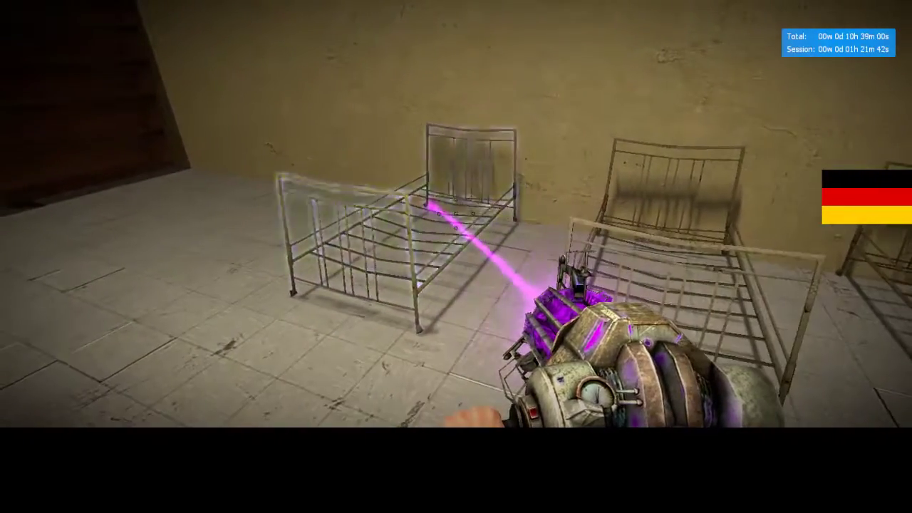
drag(456, 214, 456, 214)
Step: Shift the mattress bed into the row and spawn another bare bed frame
key(q)
click(448, 137)
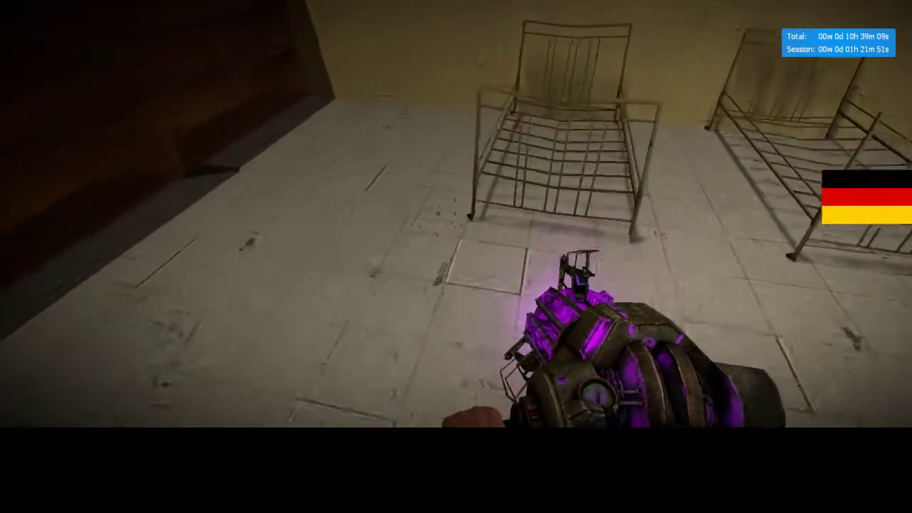
key(q)
scroll(377, 146, down, 3)
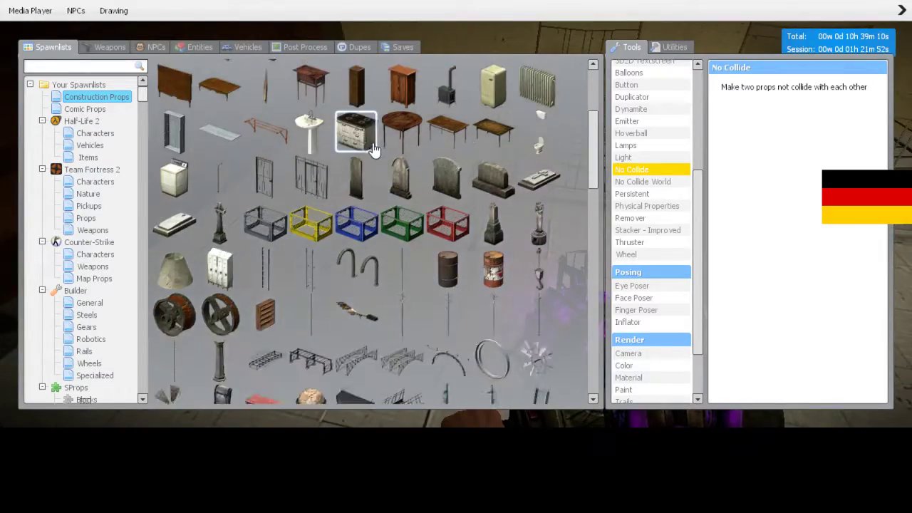
scroll(377, 148, down, 3)
scroll(381, 151, down, 4)
scroll(382, 151, down, 4)
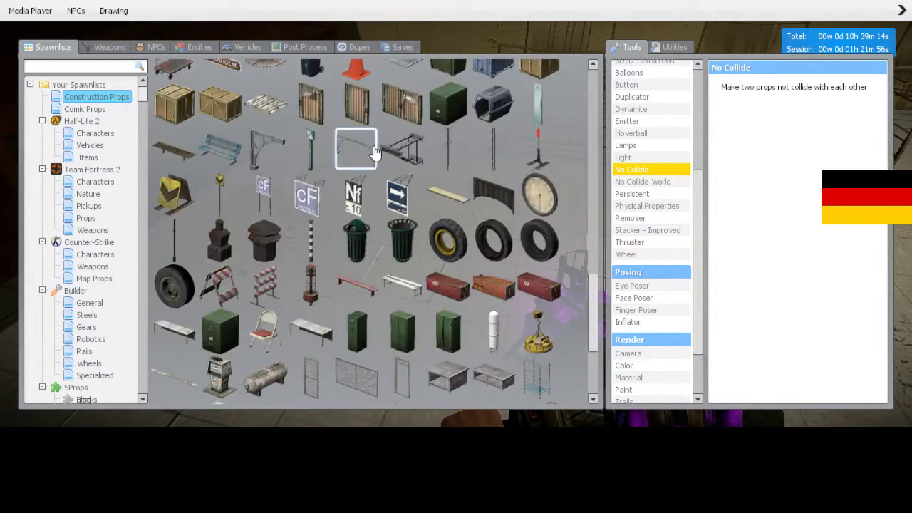
scroll(375, 151, up, 4)
scroll(376, 151, up, 4)
scroll(376, 151, up, 4)
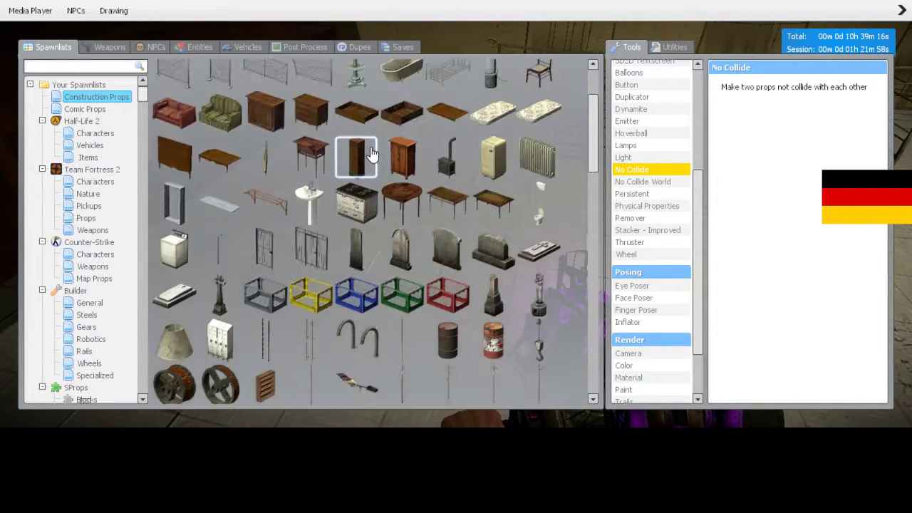
scroll(376, 151, up, 4)
scroll(371, 152, up, 1)
Step: Spawn a mattress and lay it flat on a bed frame in the row, then open the console
click(544, 225)
key(q)
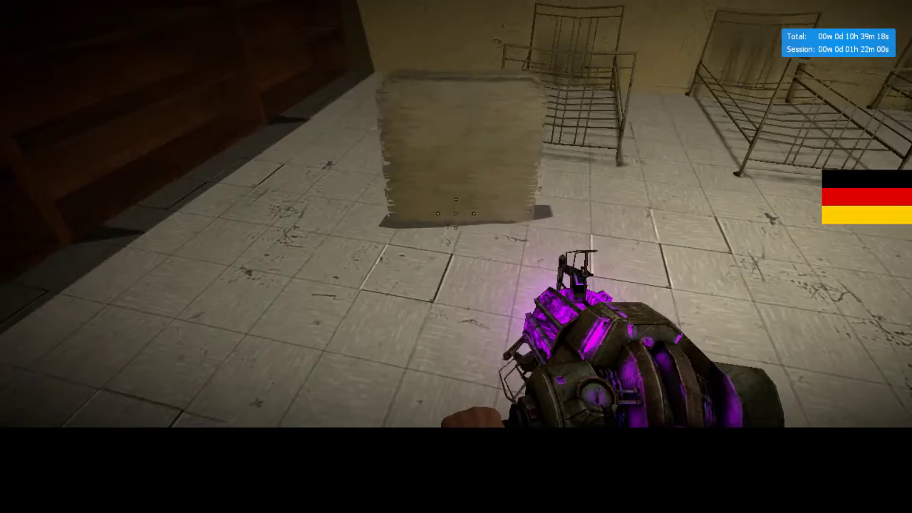
drag(456, 256, 457, 257)
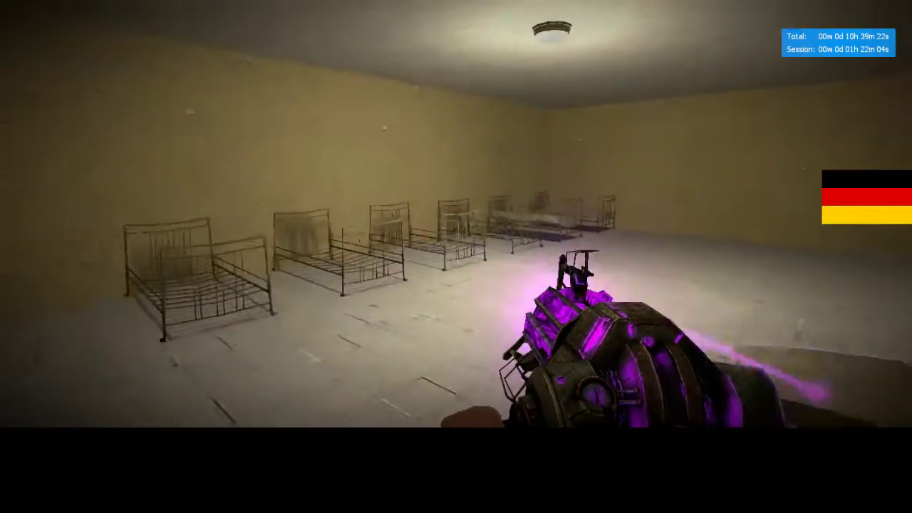
drag(456, 213, 456, 214)
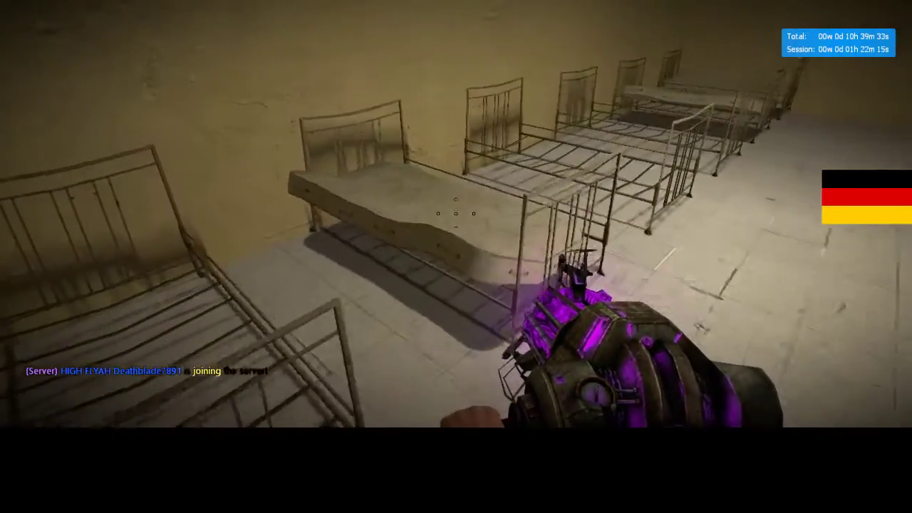
drag(456, 213, 456, 214)
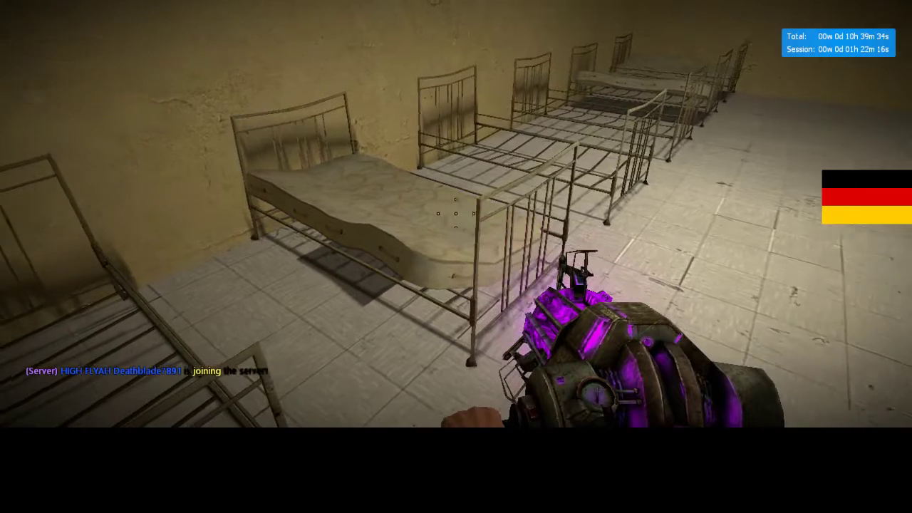
key(Escape)
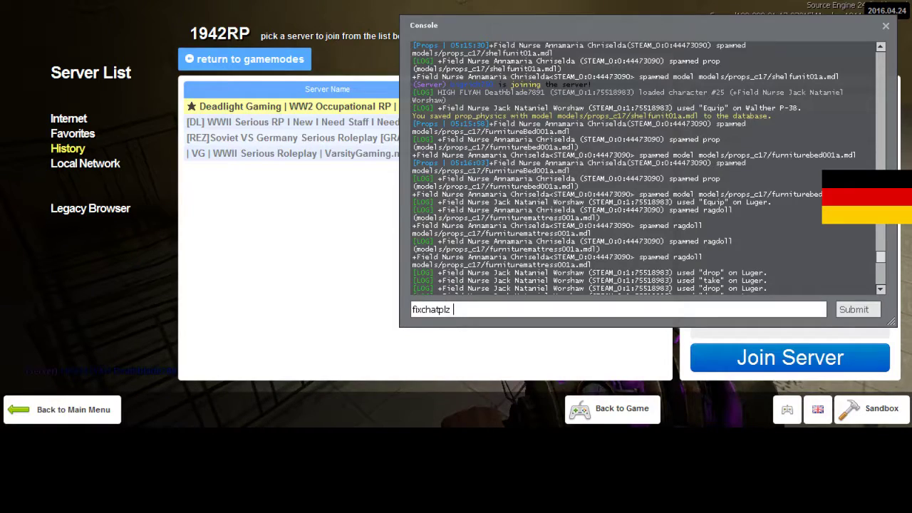